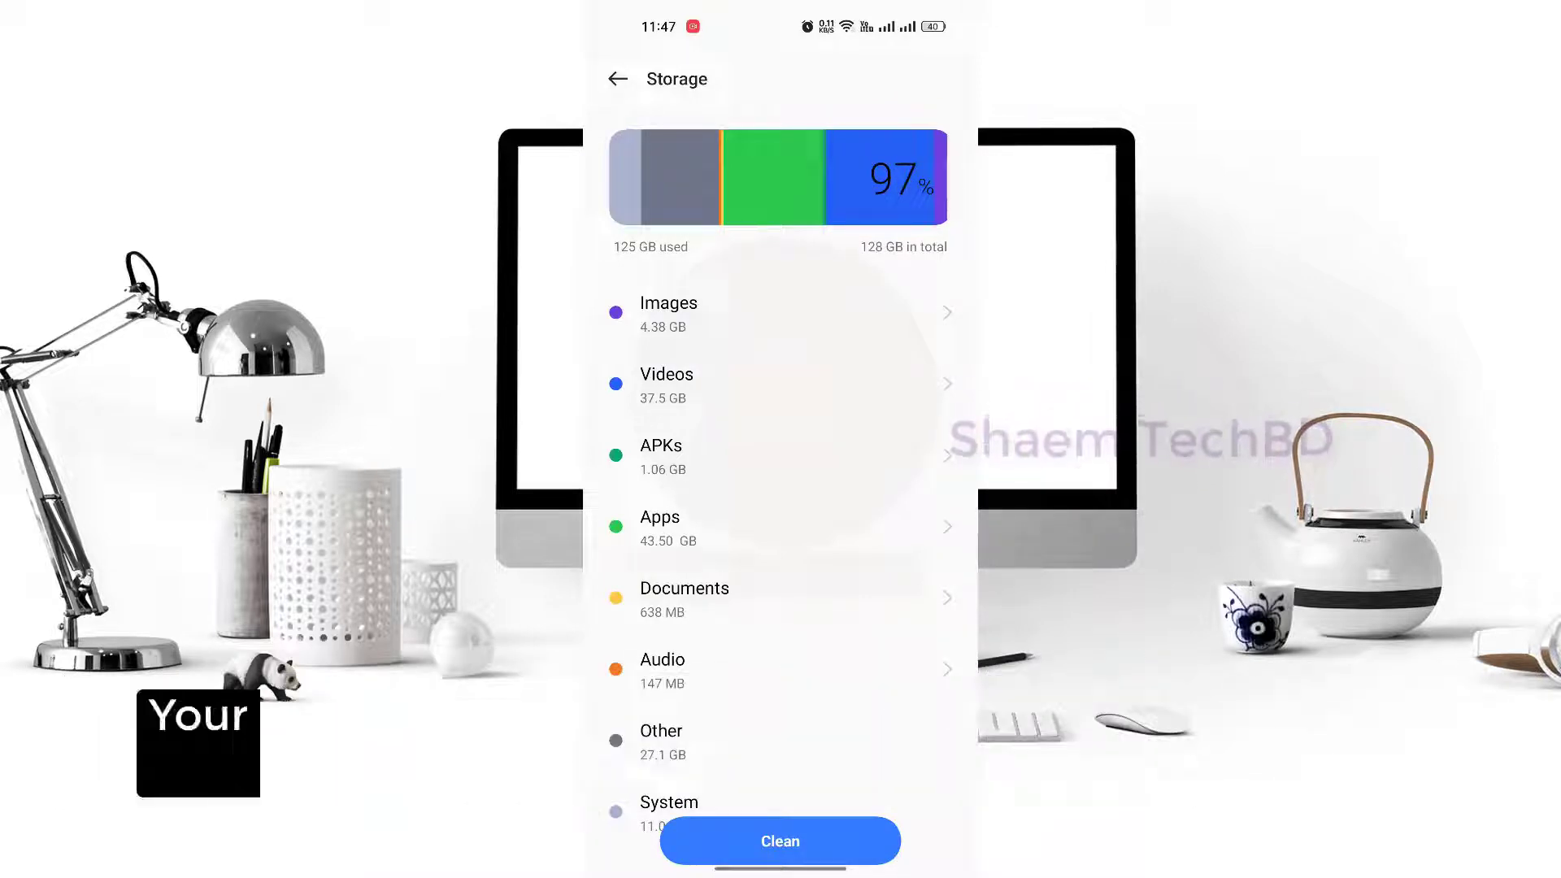
# - Run the storage clean-up from the Storage screen, which shows 125 GB of 128 GB used
pyautogui.click(780, 841)
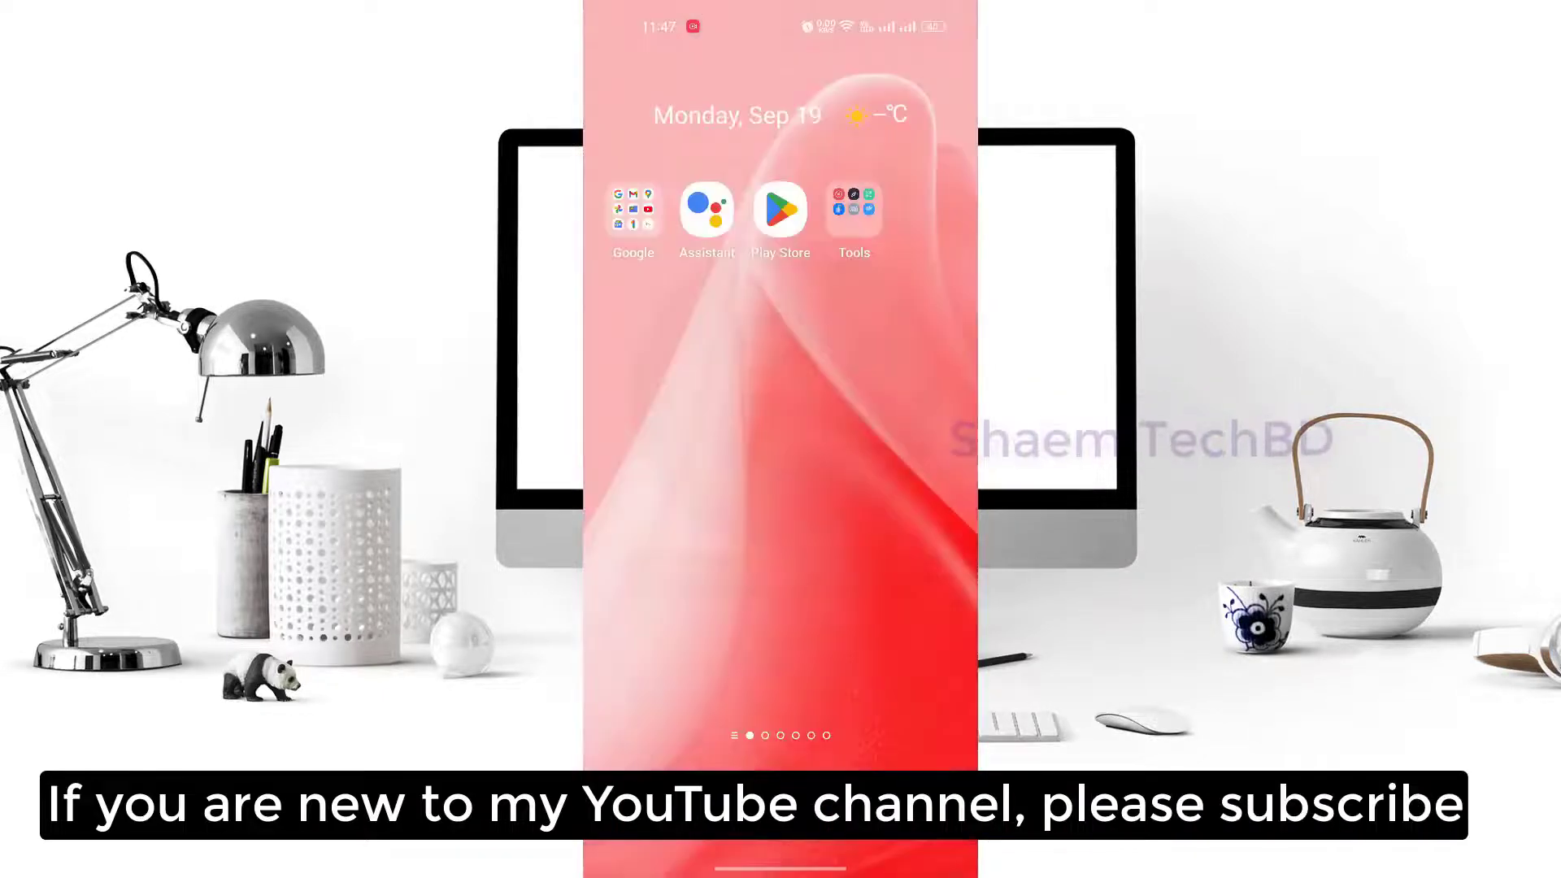
# - Launch Google Play Store from the home screen to reinstall Modern Strike Online
pyautogui.click(781, 210)
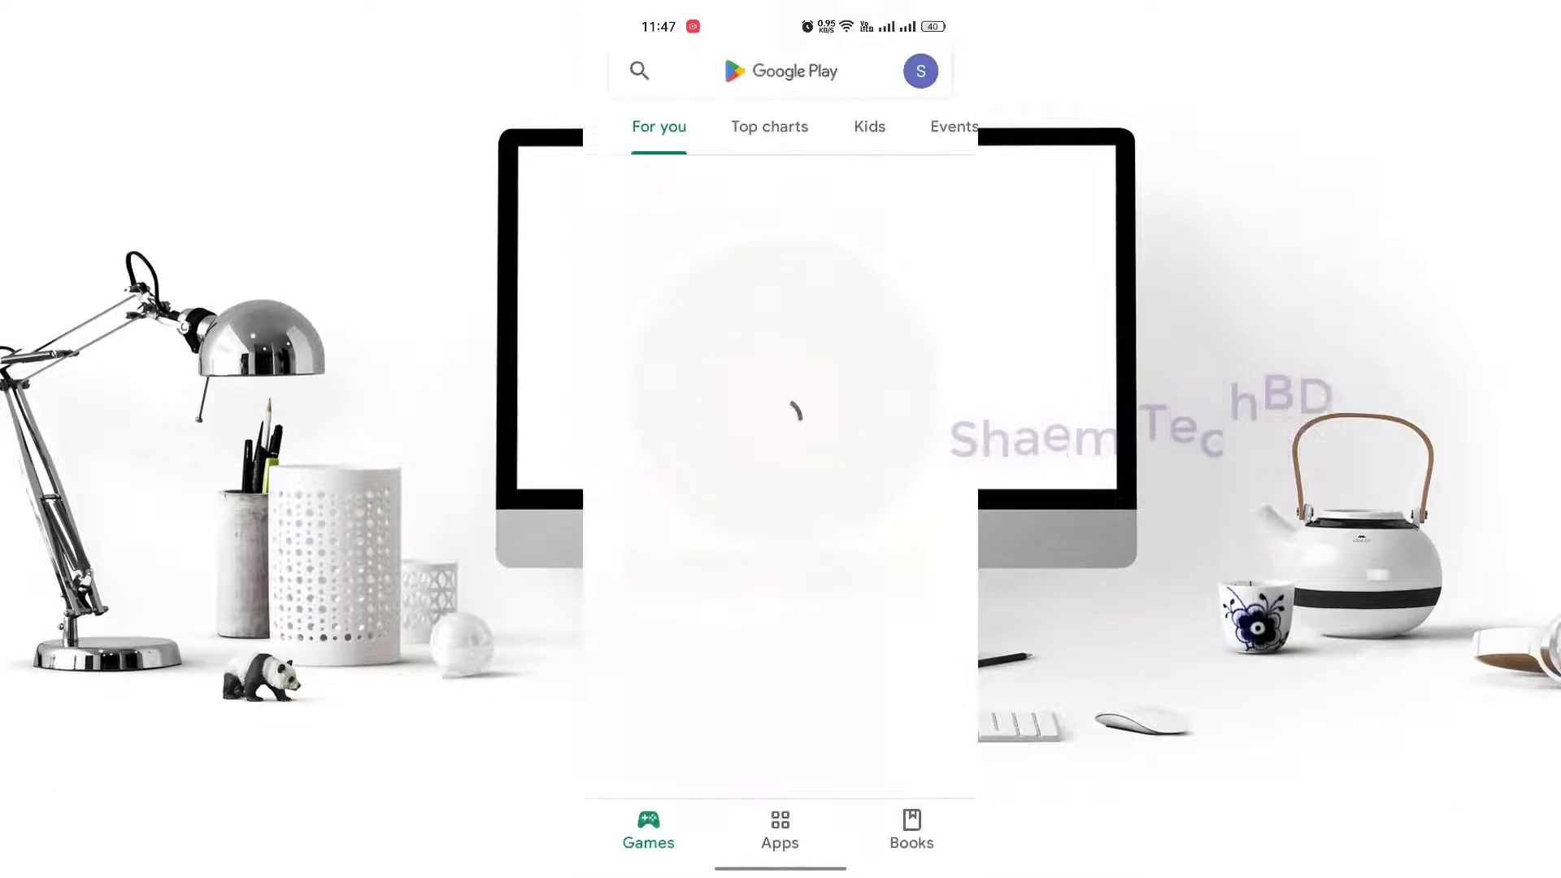